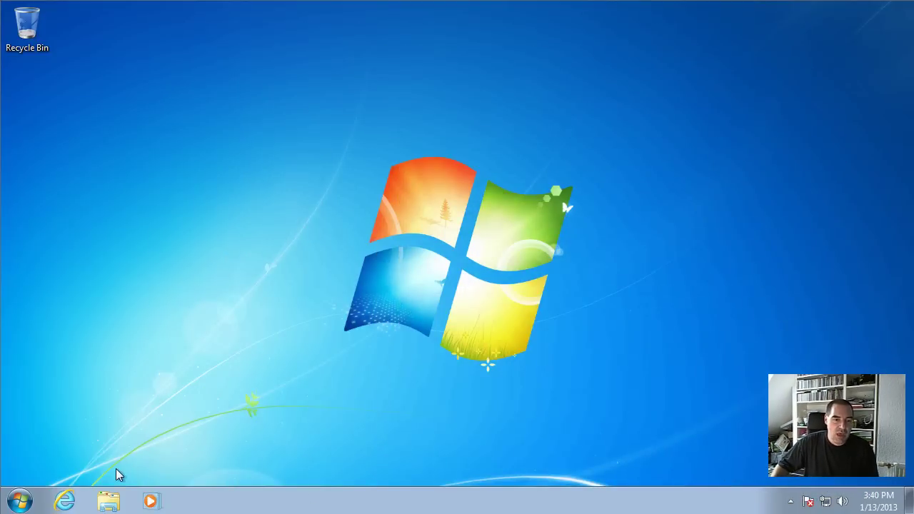
Step: Launch Internet Explorer from the taskbar to show the Jacobs University teamwork dashboard
click(66, 500)
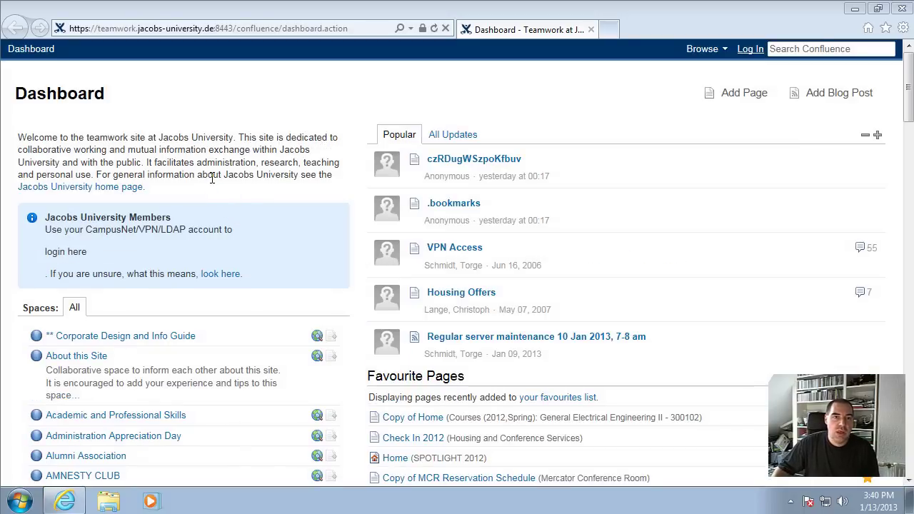
click(97, 27)
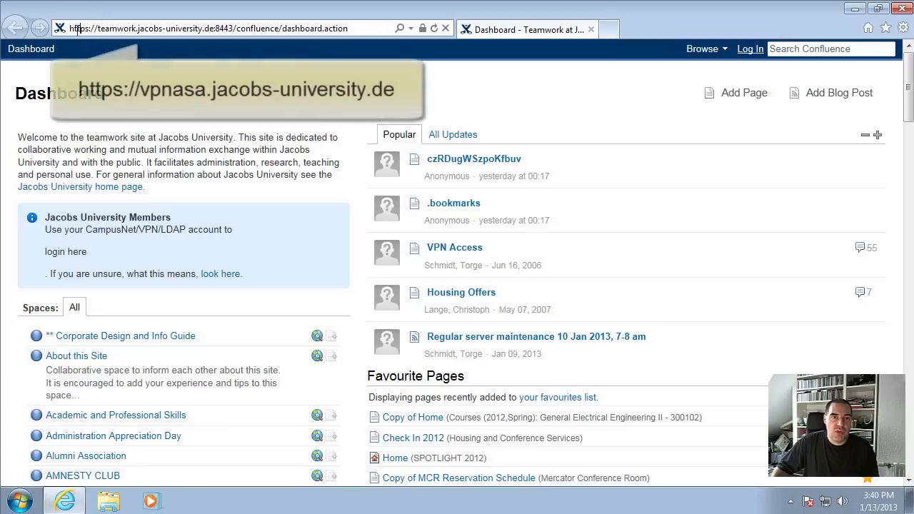
double_click(74, 28)
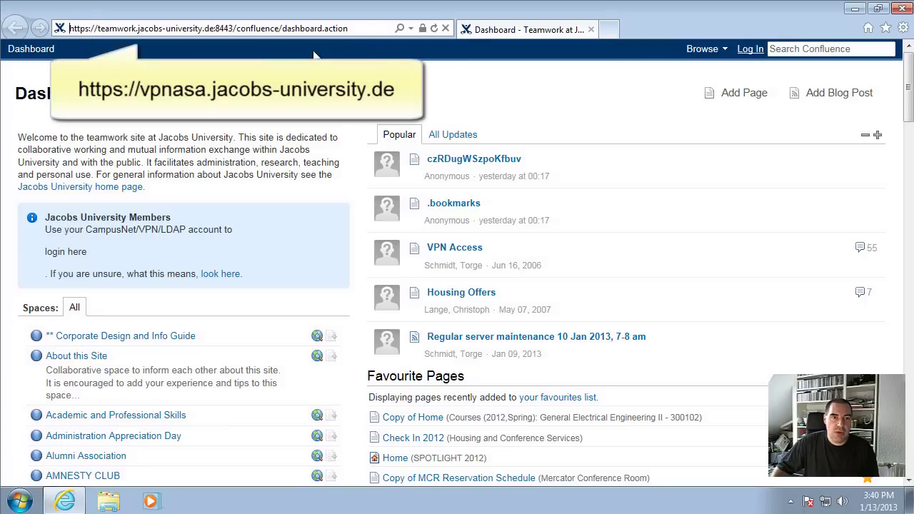
shift+click(362, 28)
text(h)
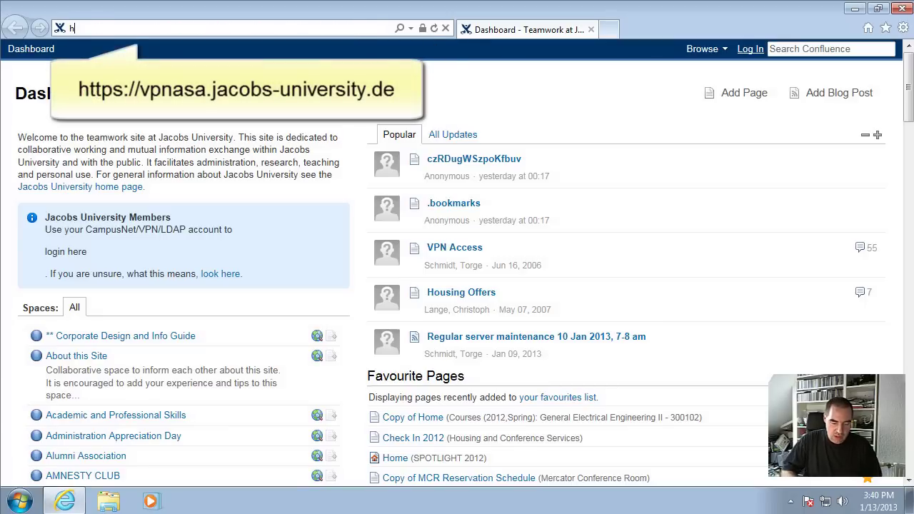
text(ttps:)
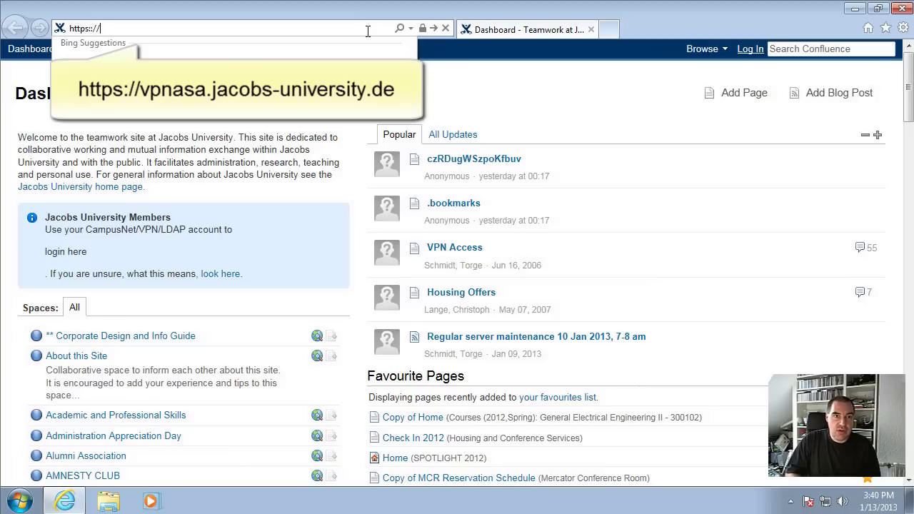
text(//)
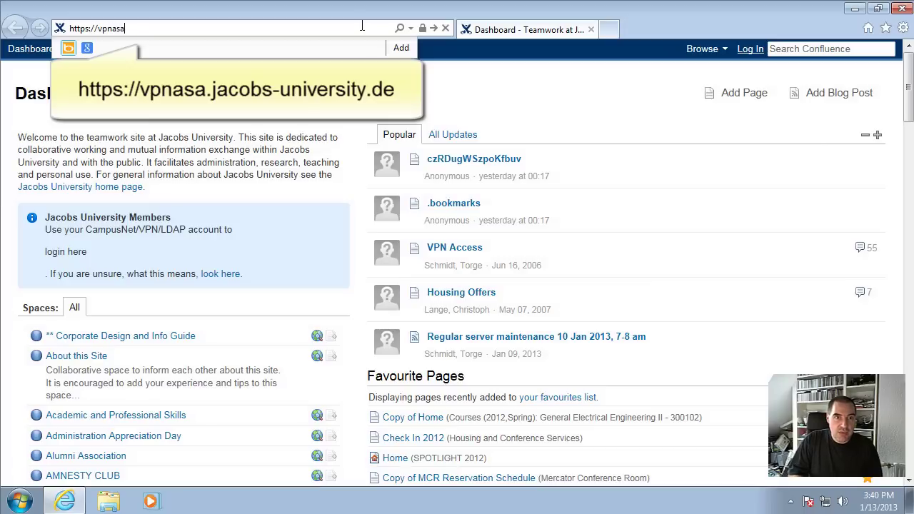
text(university.de)
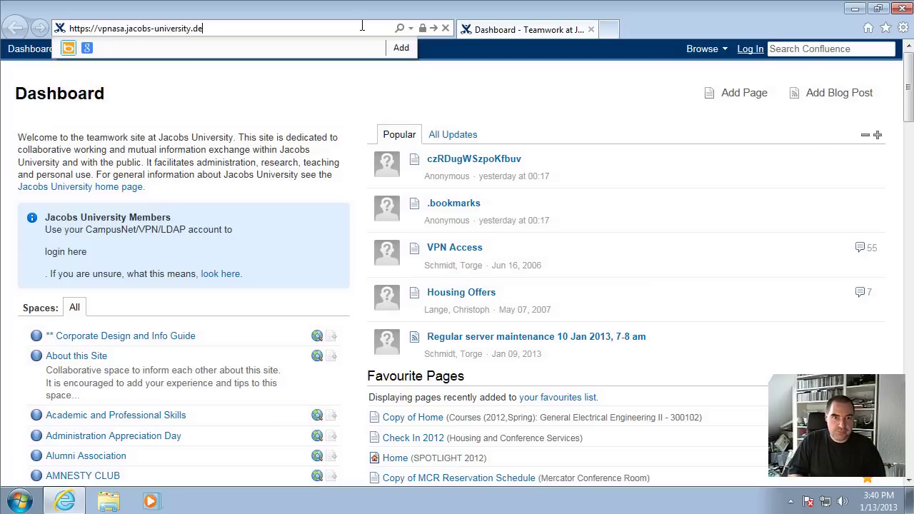
key(Return)
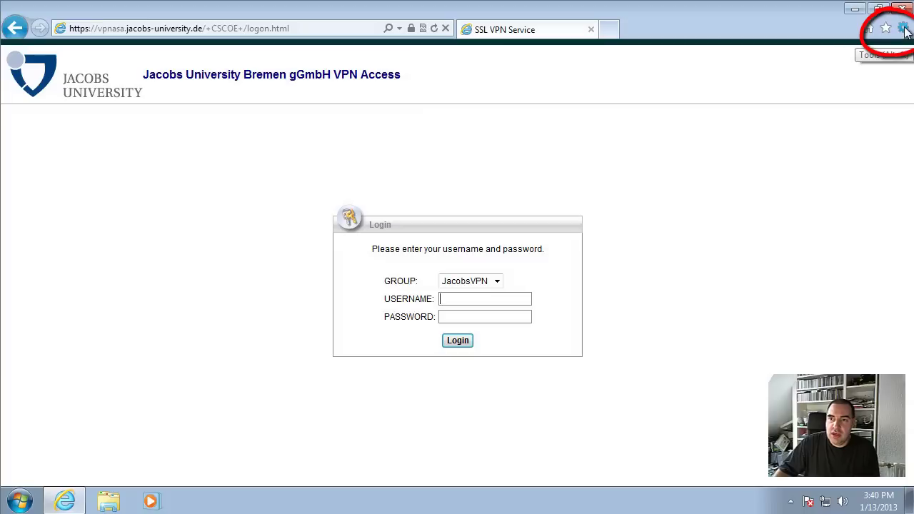
click(903, 27)
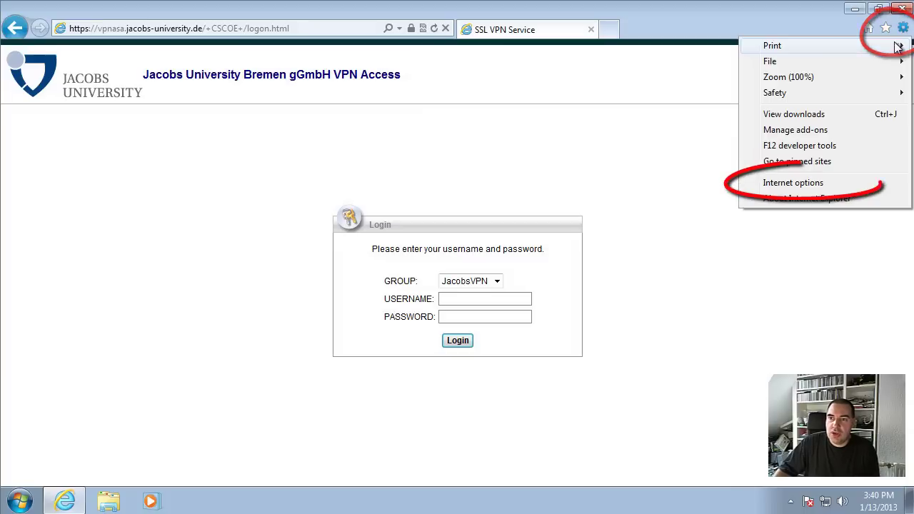
click(793, 183)
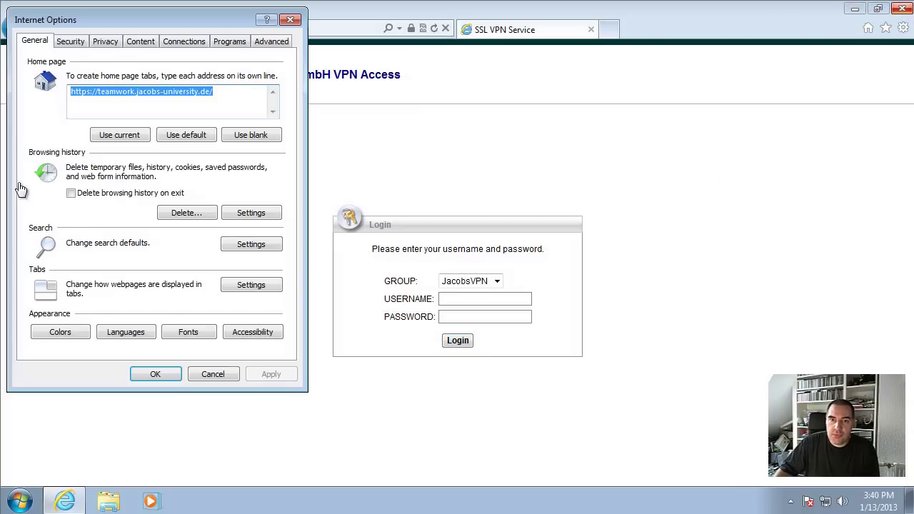
click(71, 42)
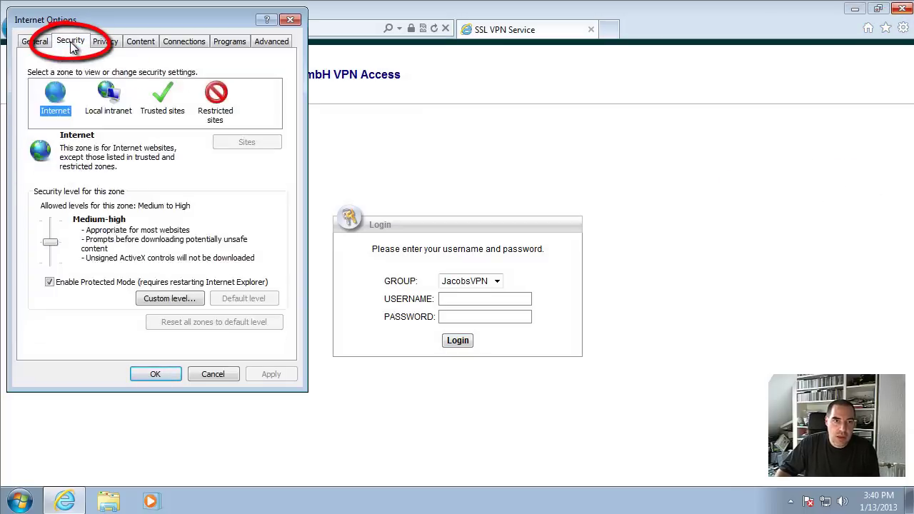
click(162, 96)
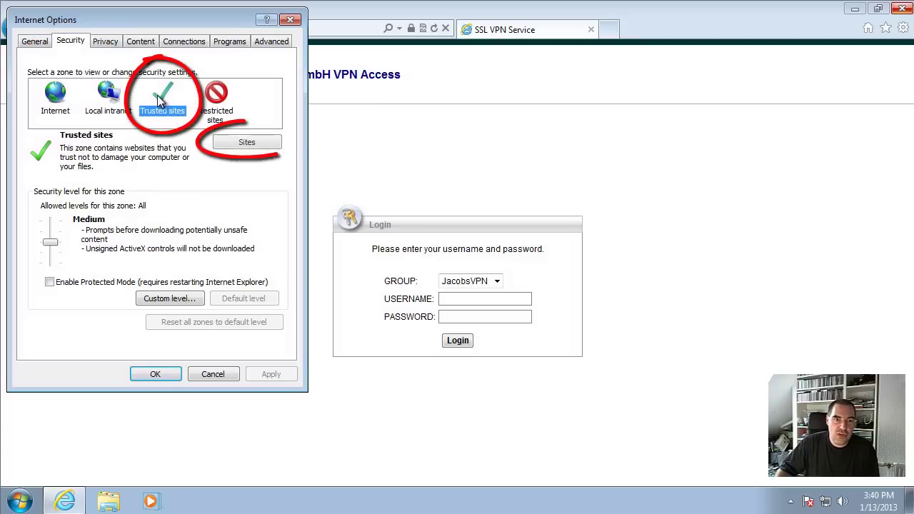
click(251, 141)
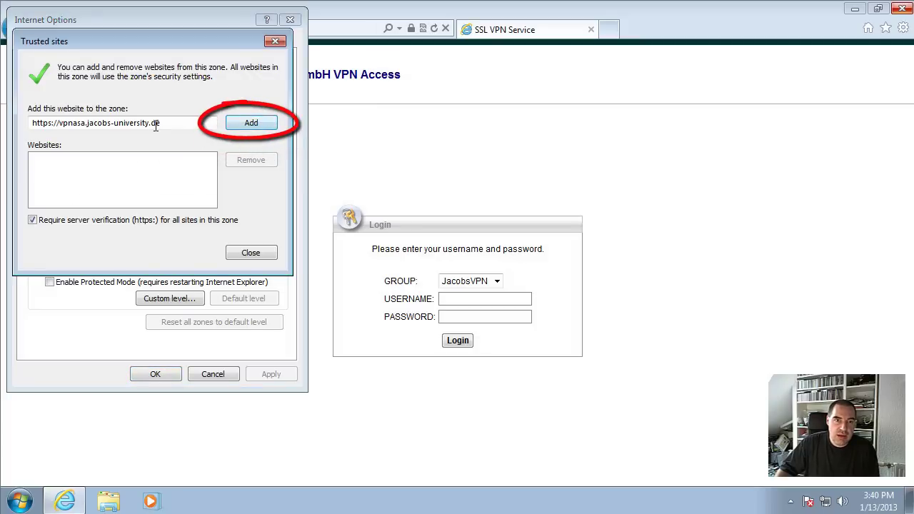
click(252, 122)
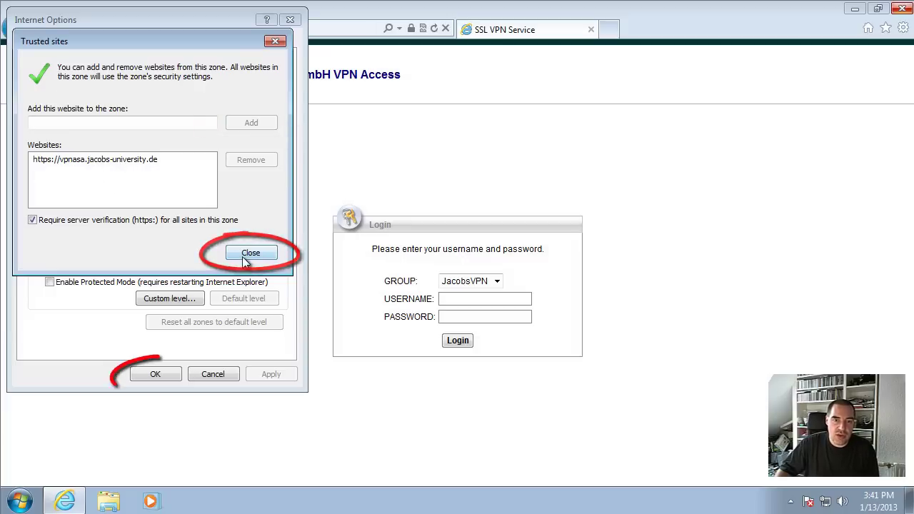
click(251, 252)
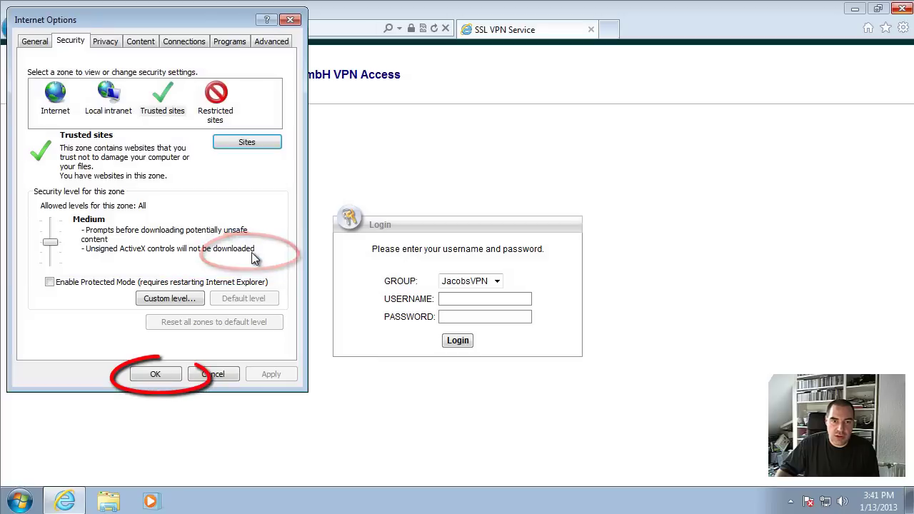
click(155, 374)
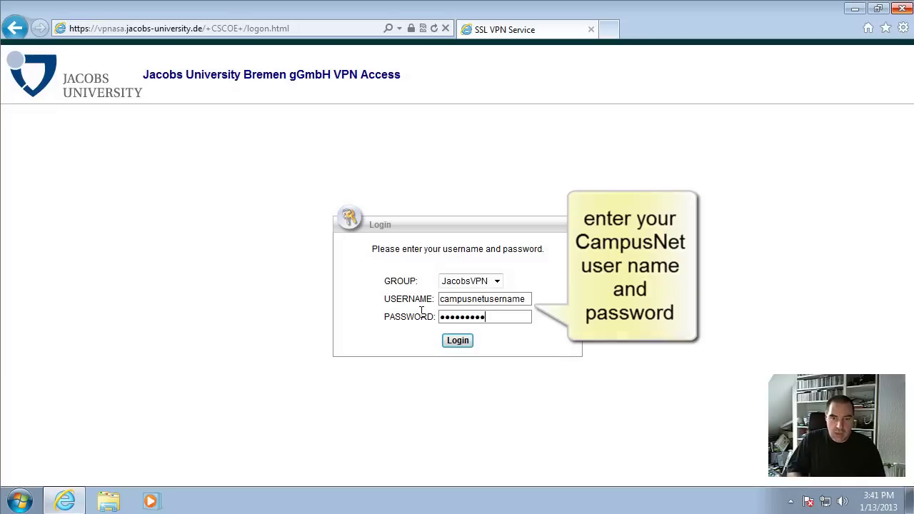
Step: Submit the CampusNet username and password on the VPN login form
key(Return)
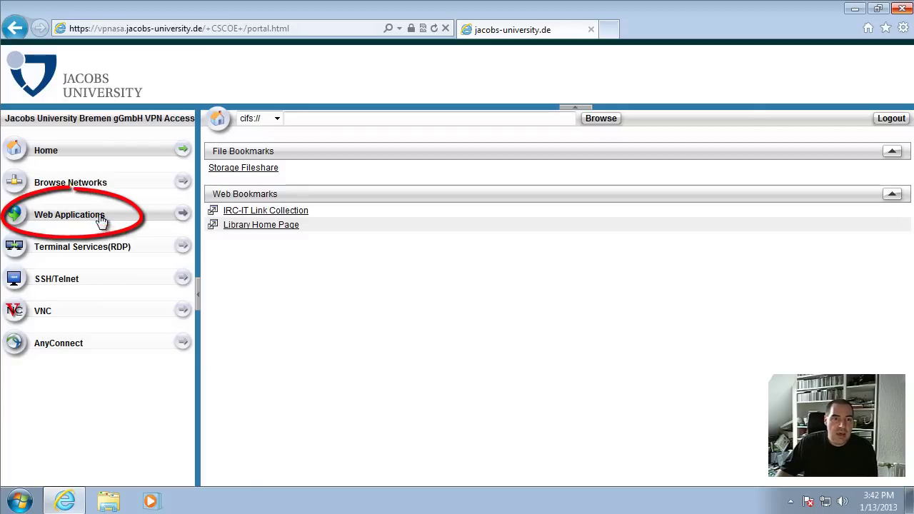
click(69, 215)
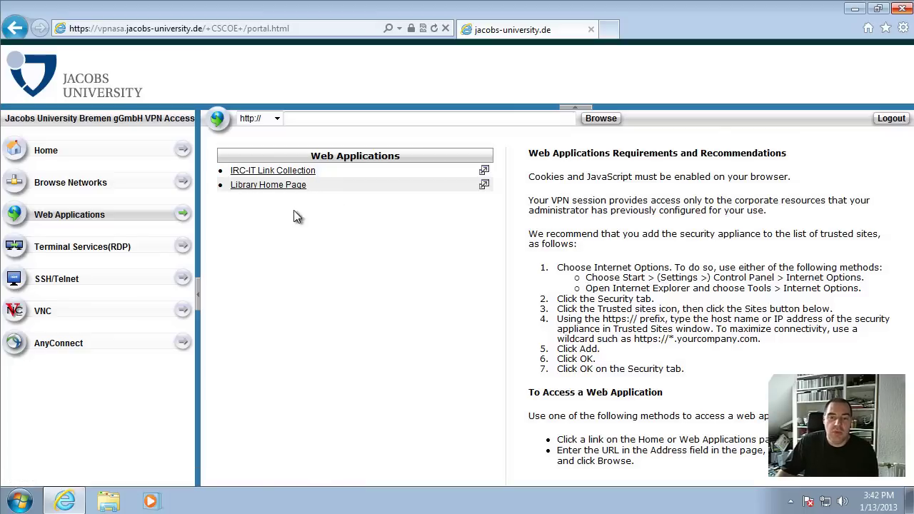
click(304, 120)
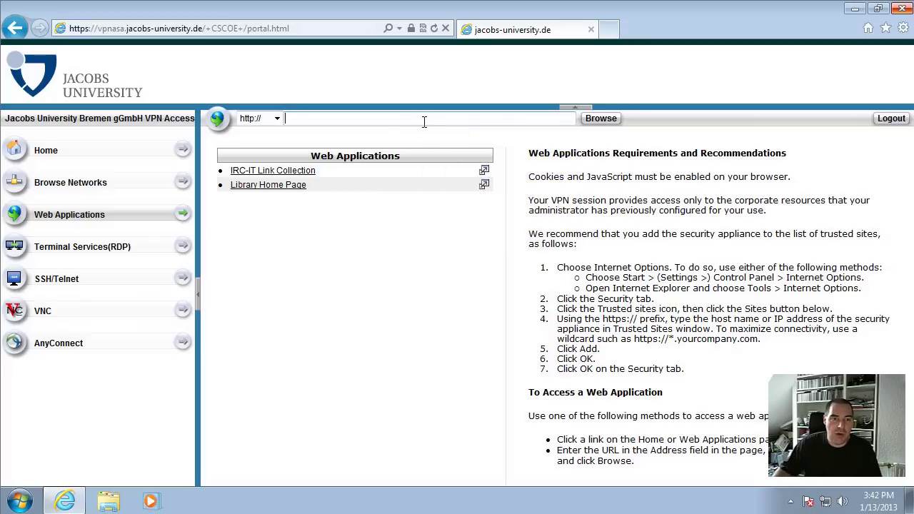
Step: Open the Browse Networks page showing the Storage Fileshare link
click(85, 185)
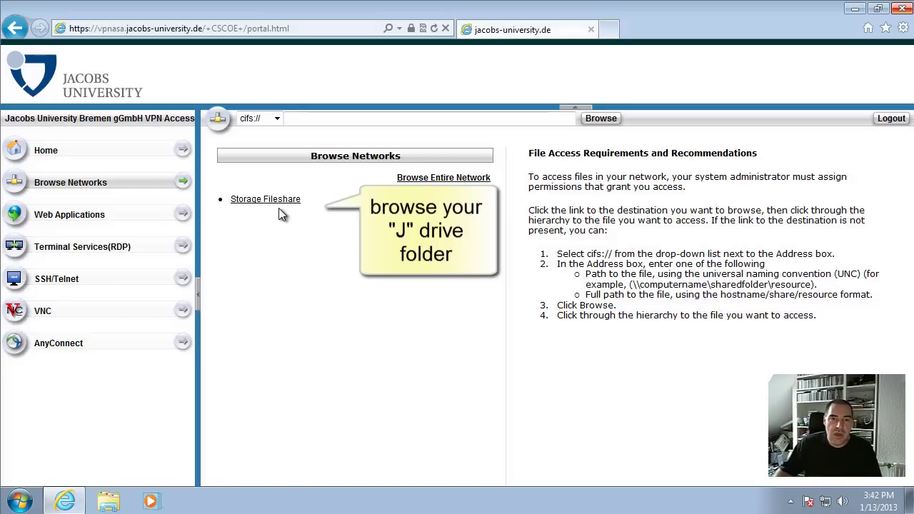
click(397, 123)
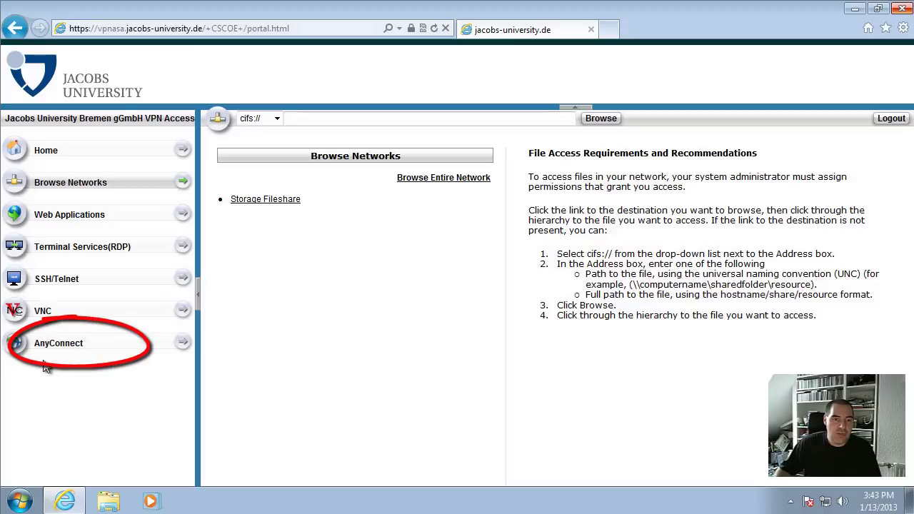
Step: Go to the portal's AnyConnect page and start the AnyConnect WebLaunch setup
click(82, 349)
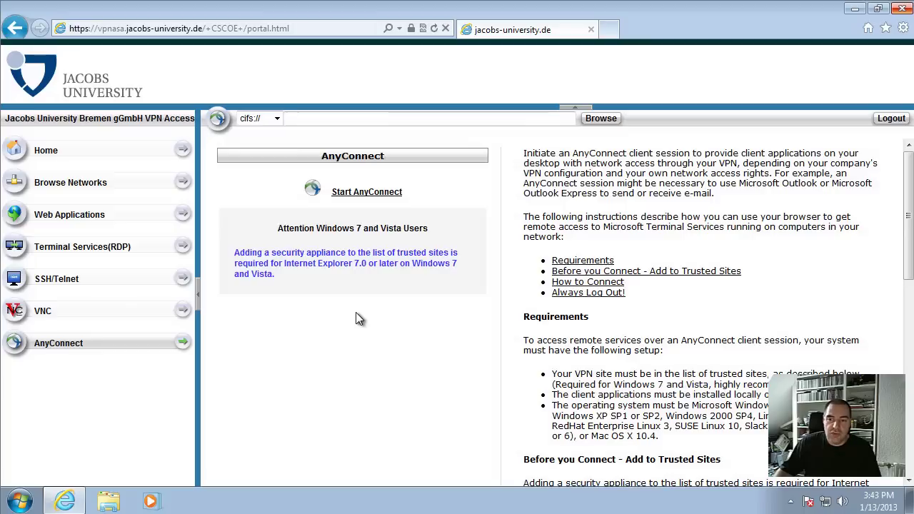
click(373, 194)
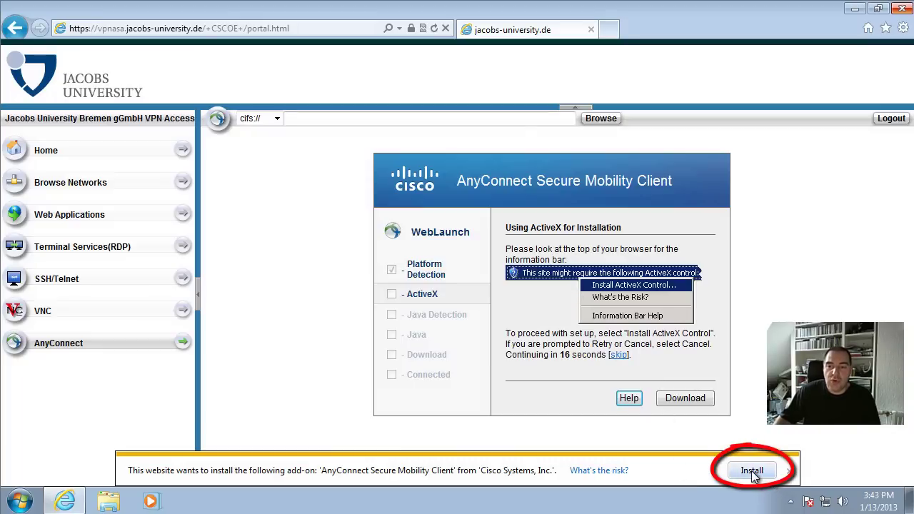
Step: Install the AnyConnect add-on and approve both User Account Control prompts
click(751, 470)
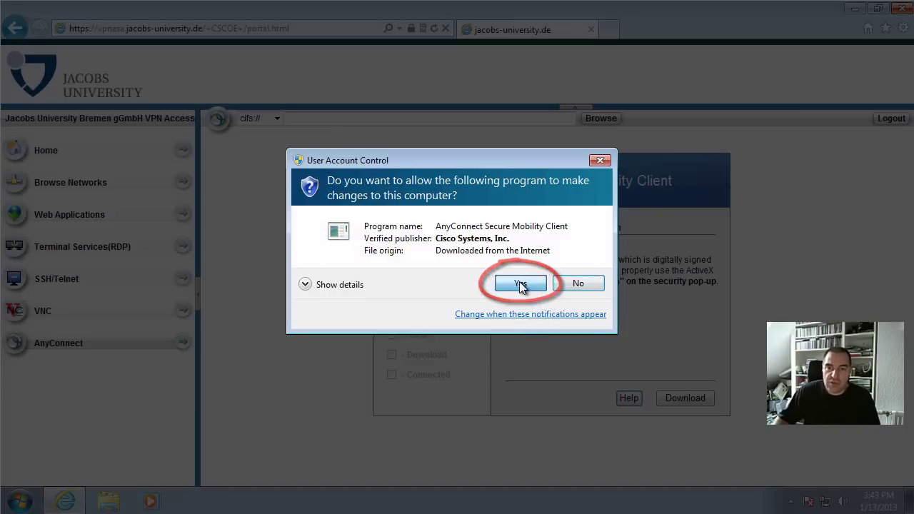
click(520, 284)
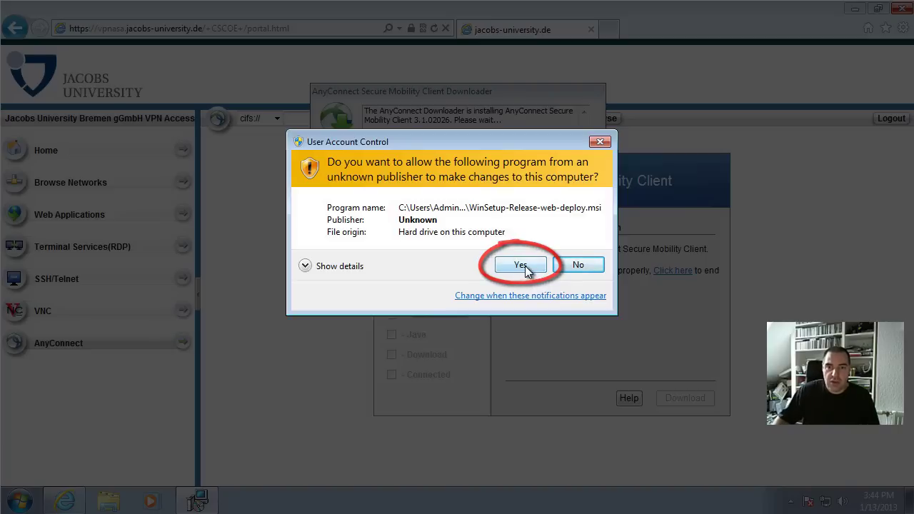
click(520, 265)
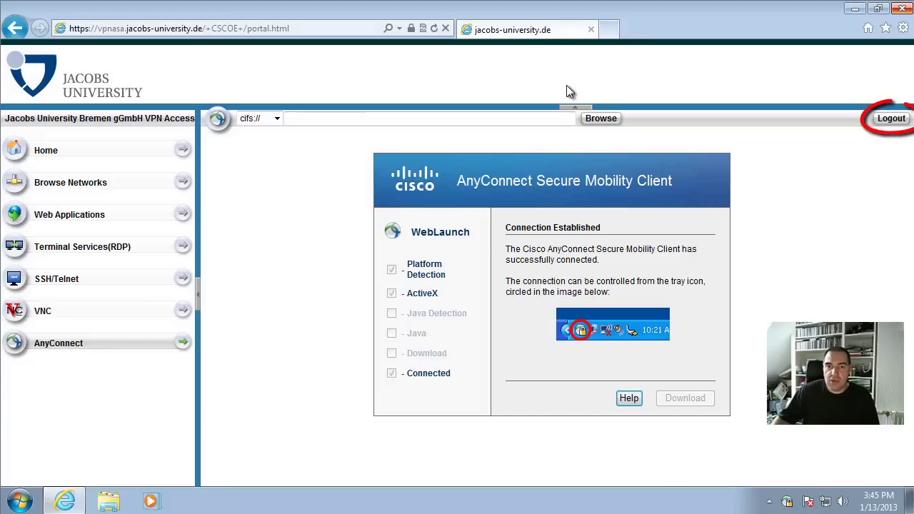
Step: Log out of the VPN portal and close Internet Explorer
click(891, 119)
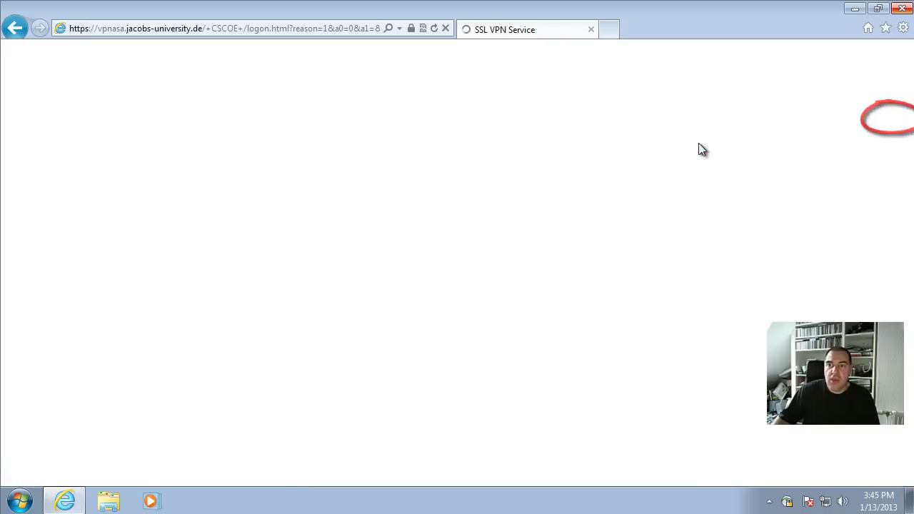
click(903, 10)
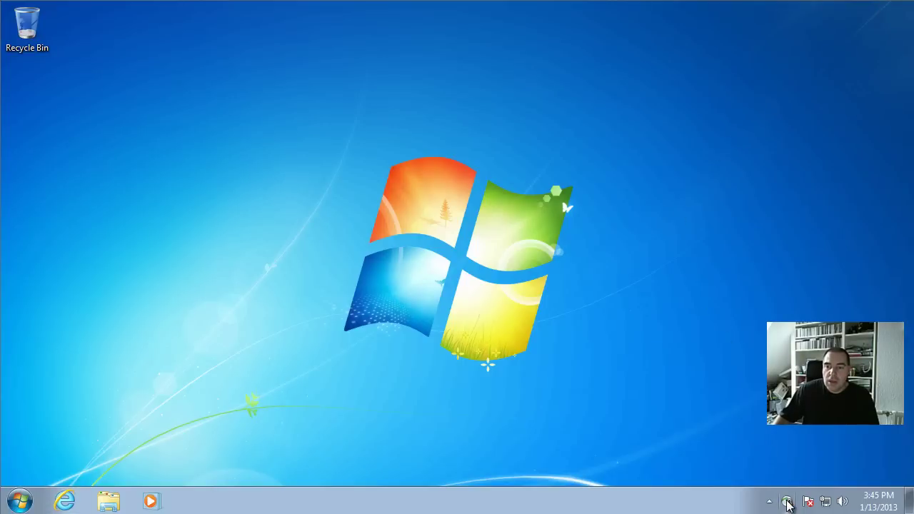
mouse_move(787, 502)
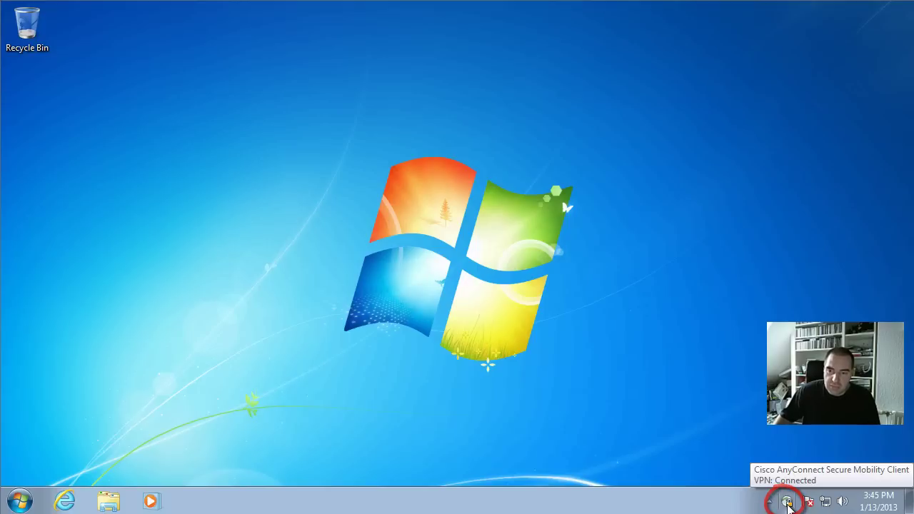
Step: Open the AnyConnect window from the tray, centre it, and disconnect the Jacobs VPN
click(787, 503)
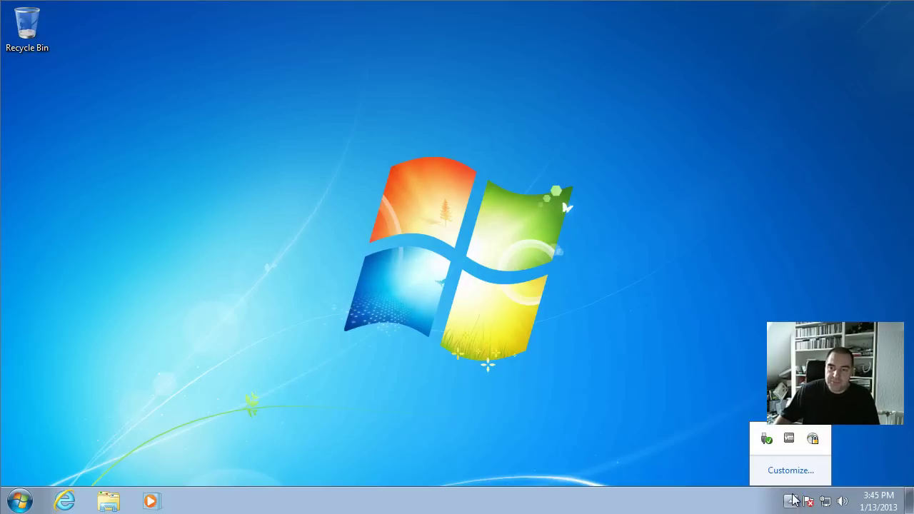
click(814, 440)
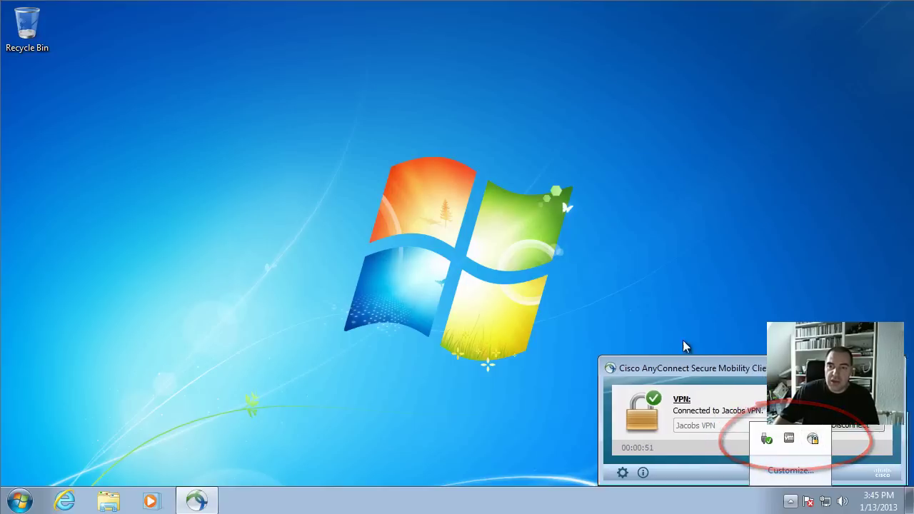
drag(629, 378, 438, 173)
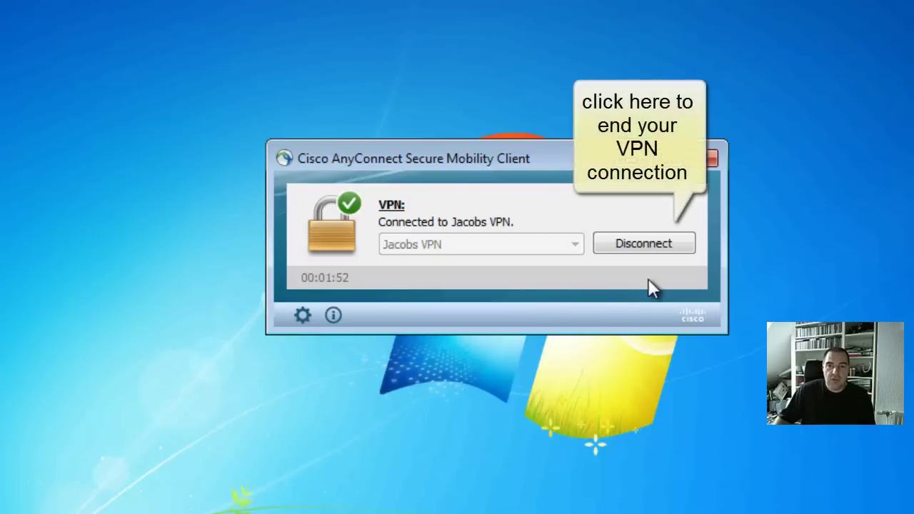
click(639, 241)
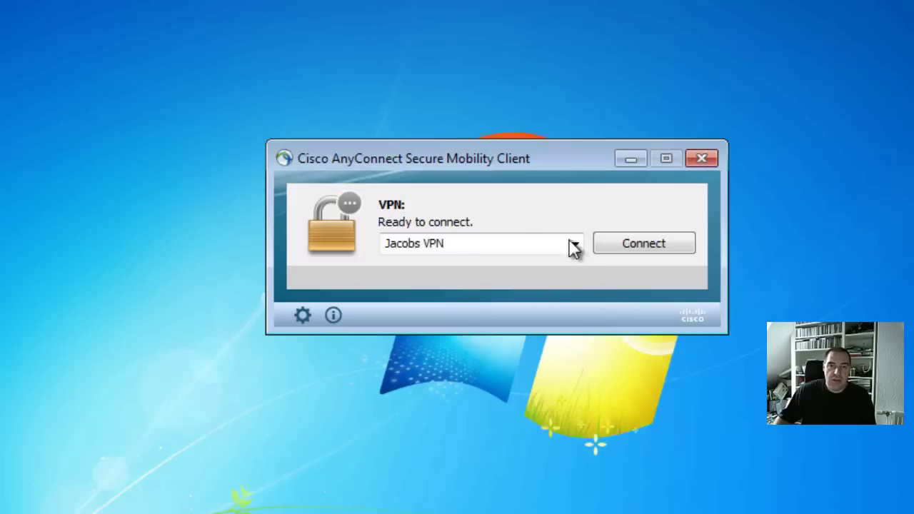
Step: Close the AnyConnect window and quit the client from its hidden tray icon
click(701, 159)
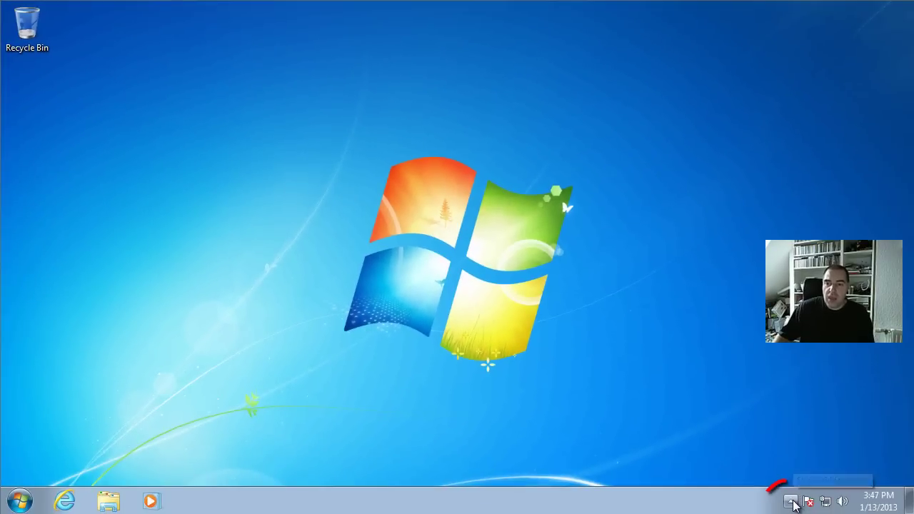
click(791, 499)
mouse_move(812, 440)
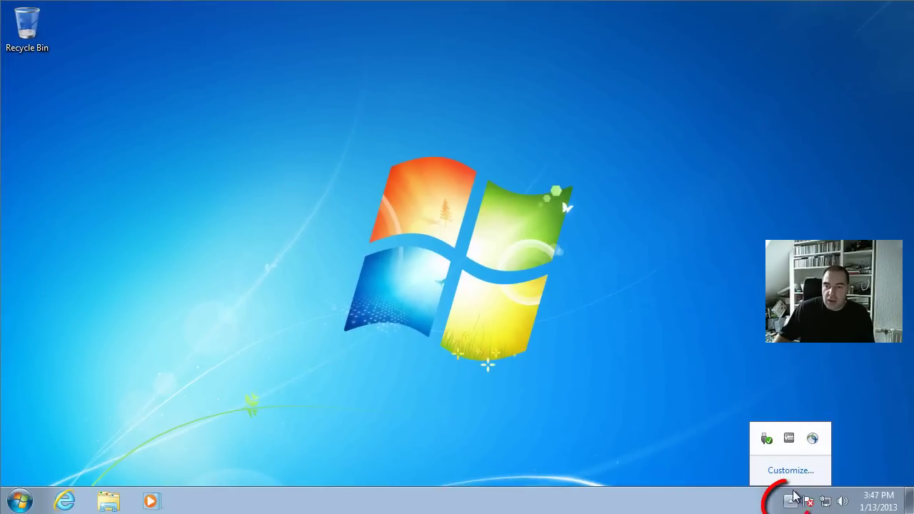
right_click(812, 439)
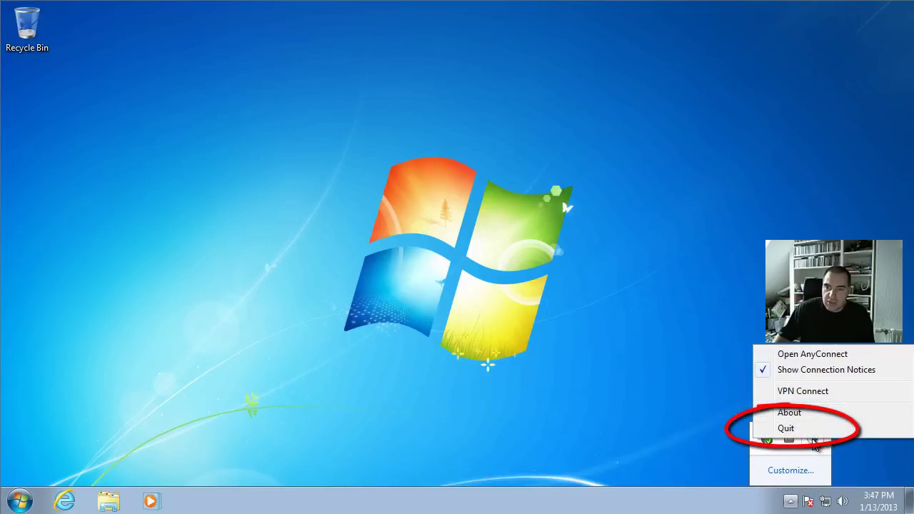
click(785, 429)
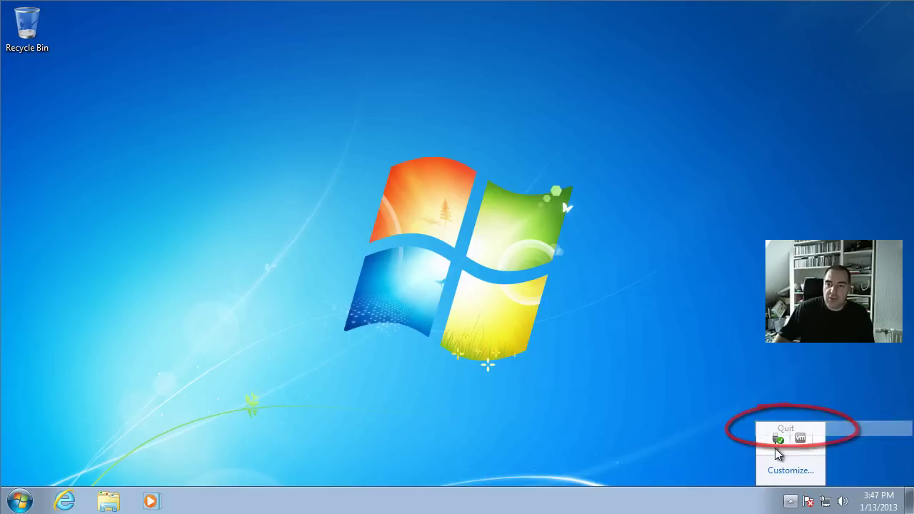
click(762, 499)
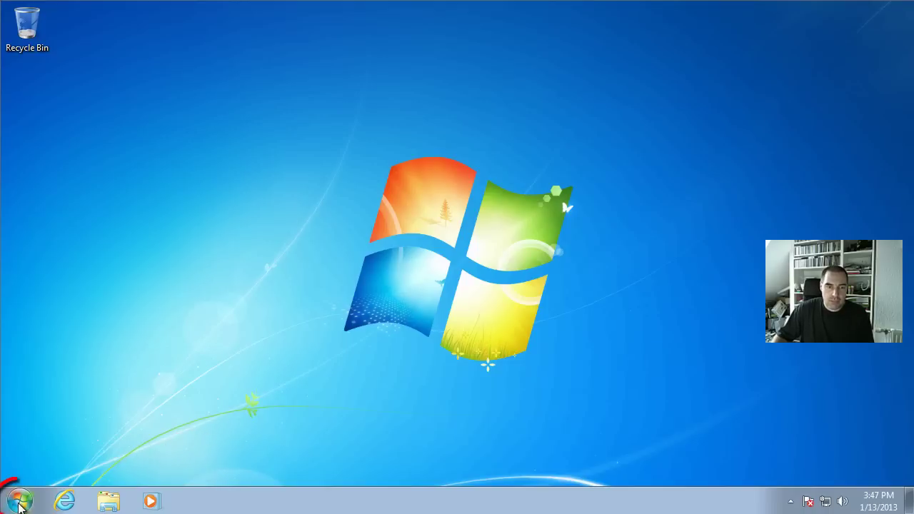
Step: Relaunch Cisco AnyConnect Secure Mobility Client from the Start menu's Cisco program folder
click(20, 501)
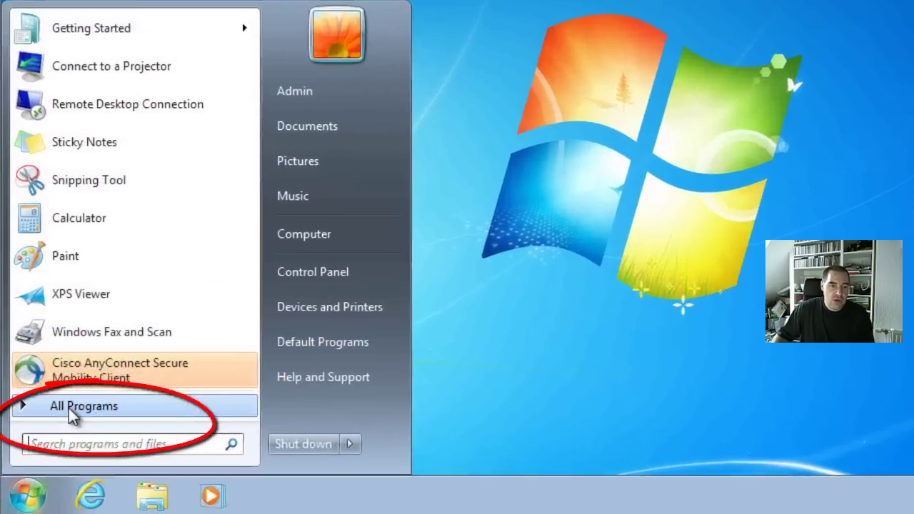
click(57, 436)
click(51, 208)
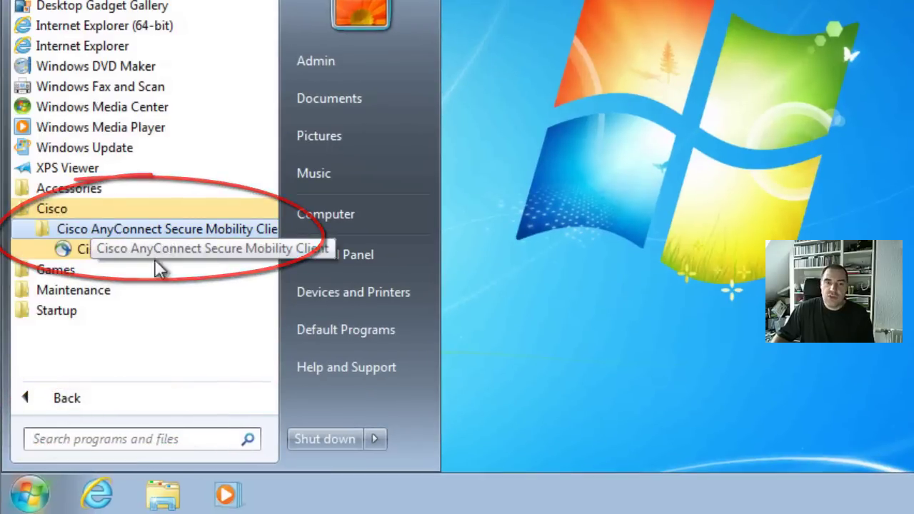
click(175, 250)
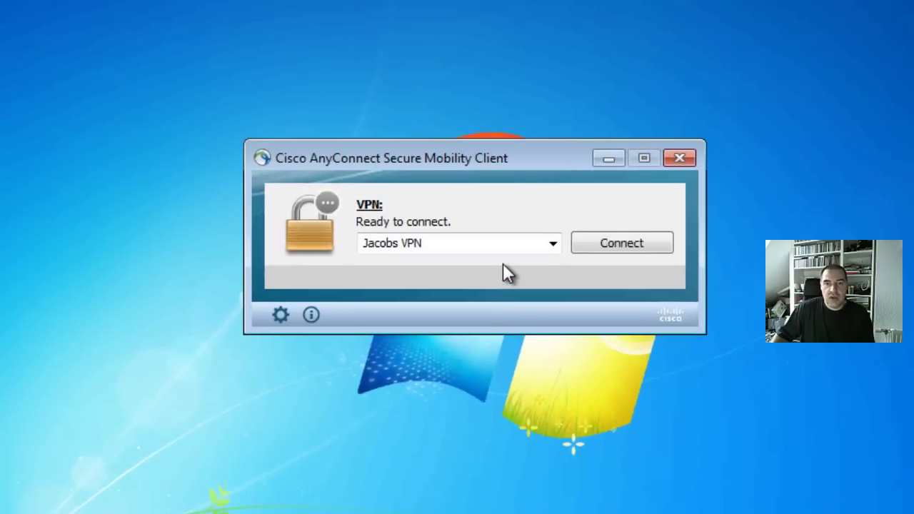
Step: Choose Jacobs VPN as the server and start connecting to it
click(554, 243)
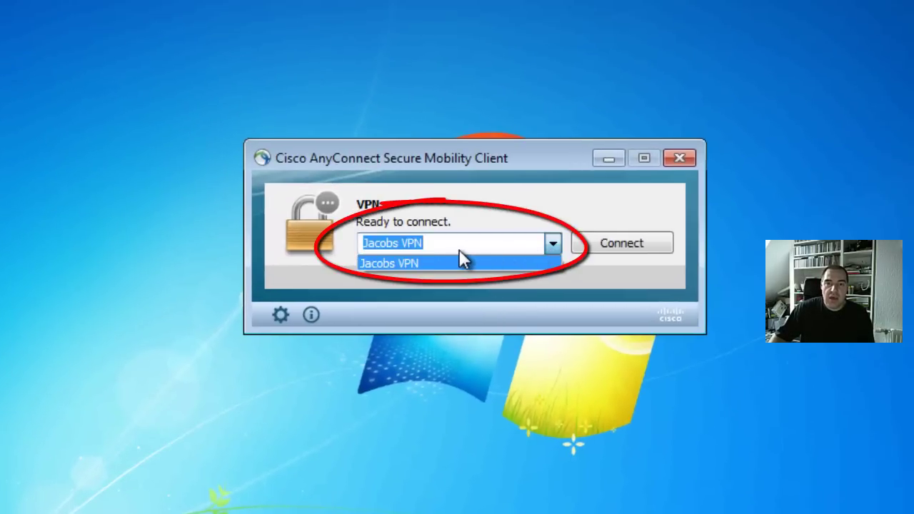
click(512, 263)
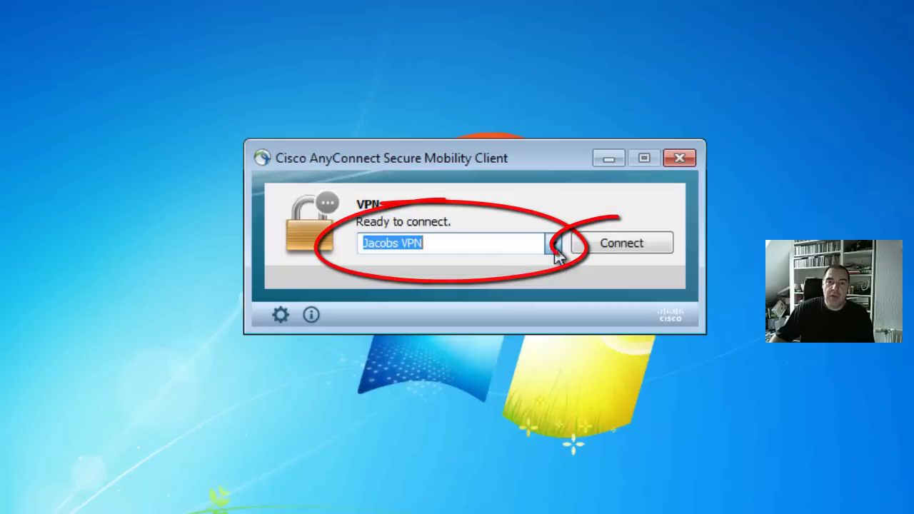
click(628, 247)
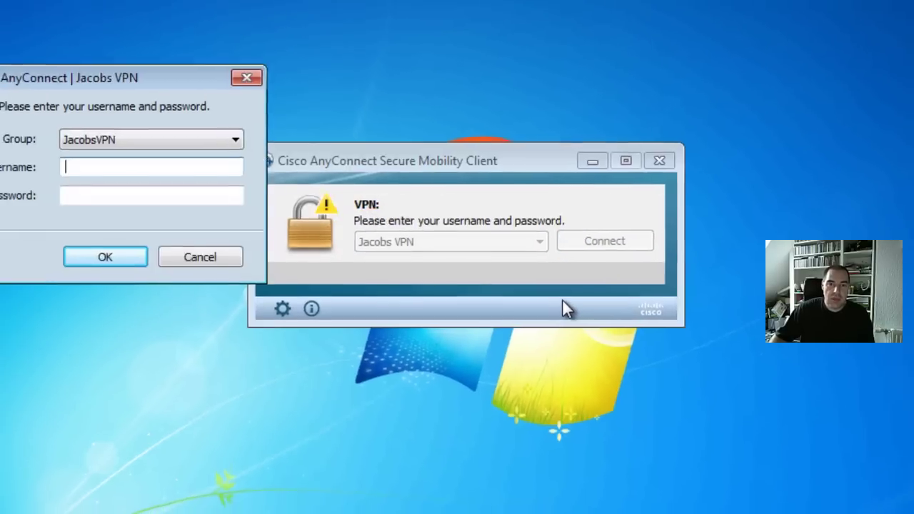
Step: Move the login dialog aside and submit the CampusNet username and password
mouse_move(163, 76)
mouse_down()
mouse_move(255, 151)
mouse_move(473, 288)
mouse_up()
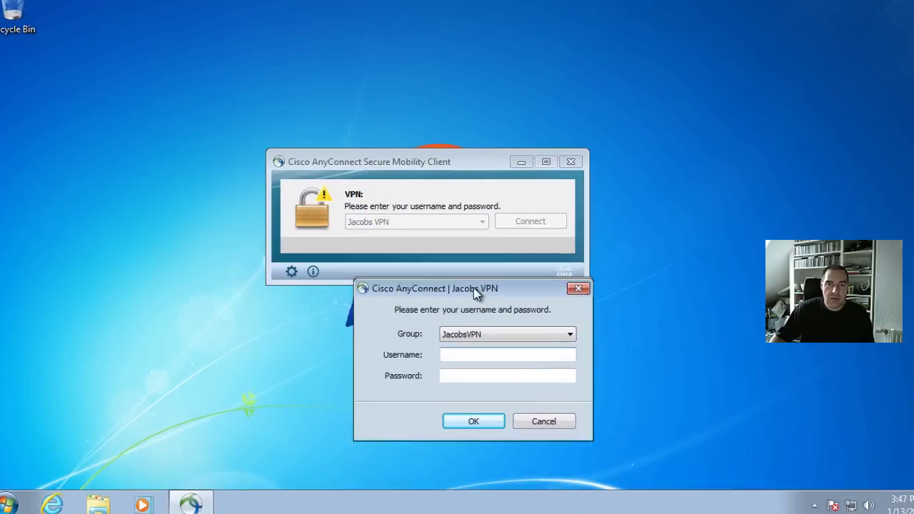
click(452, 300)
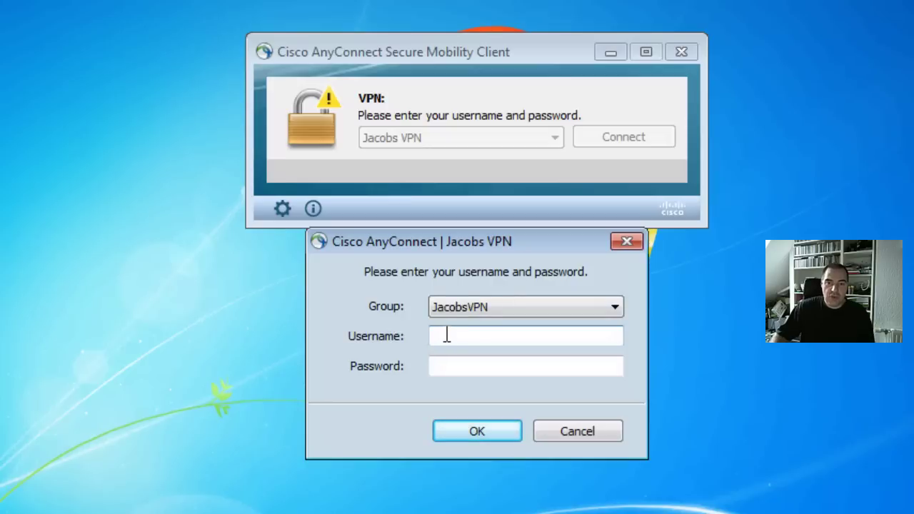
text(campusnetusername)
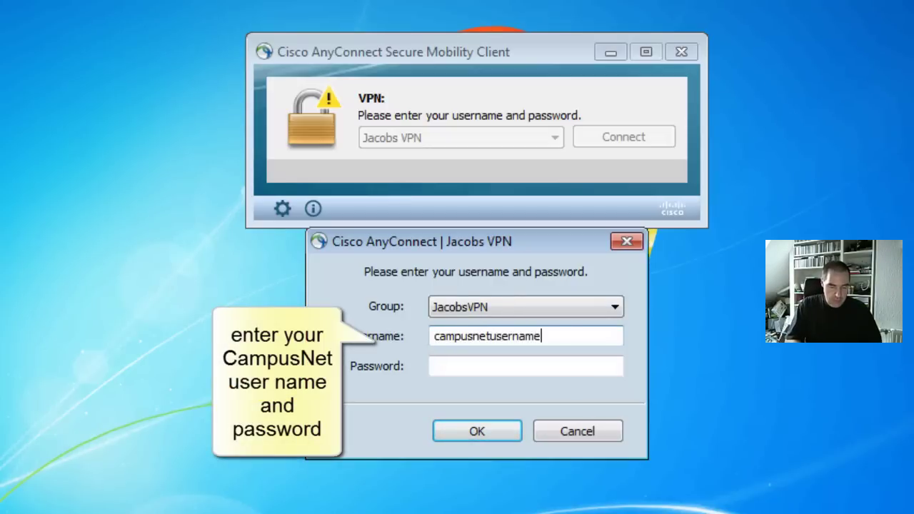
key(Tab)
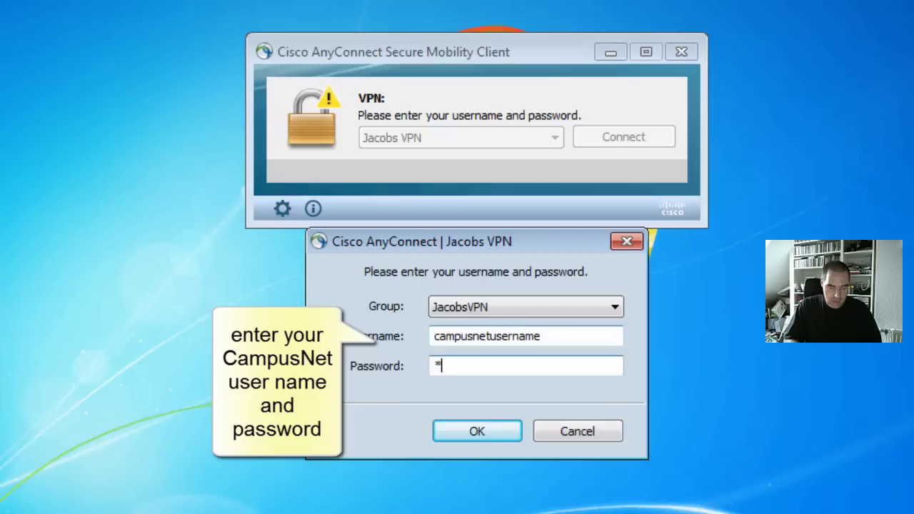
text(*********)
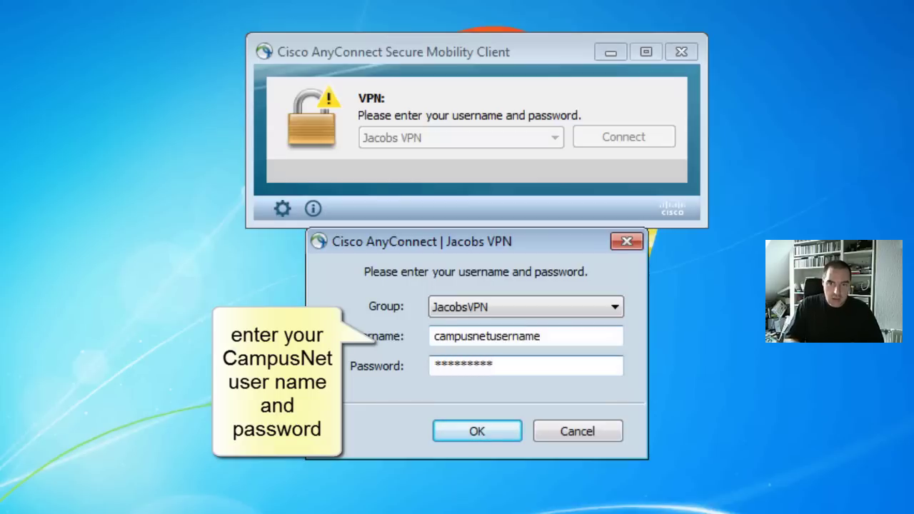
click(482, 430)
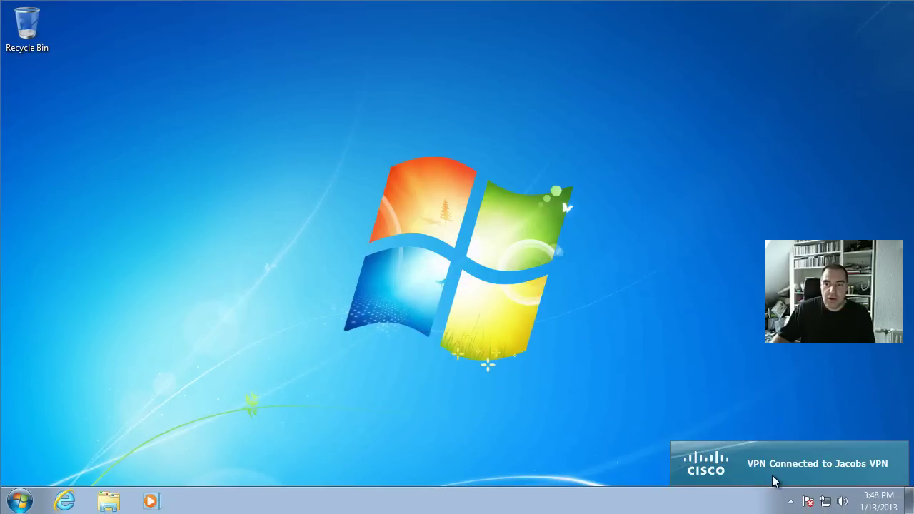
Step: Reopen AnyConnect from the hidden tray icons and disconnect from Jacobs VPN
click(790, 501)
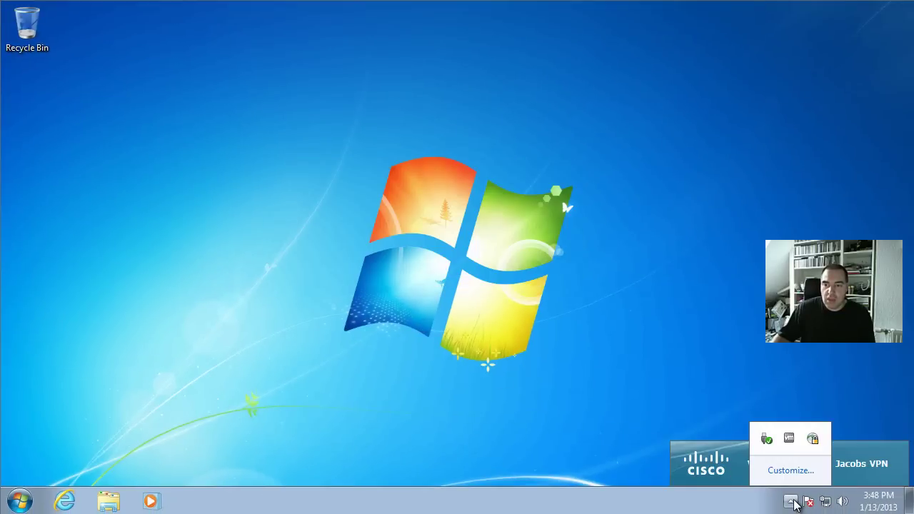
click(815, 441)
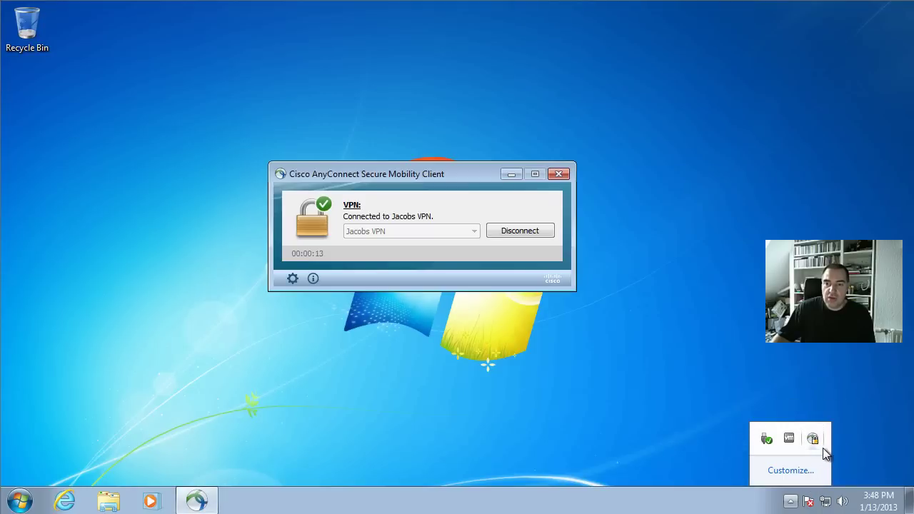
click(519, 235)
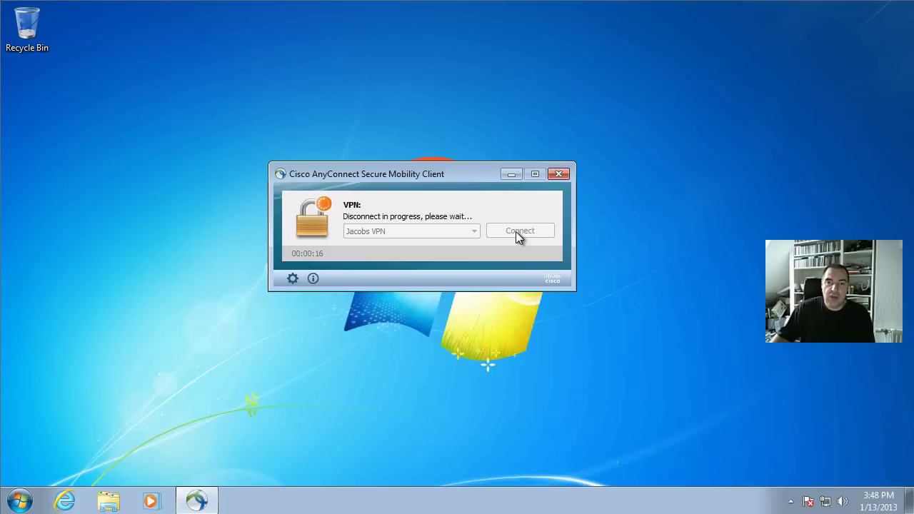